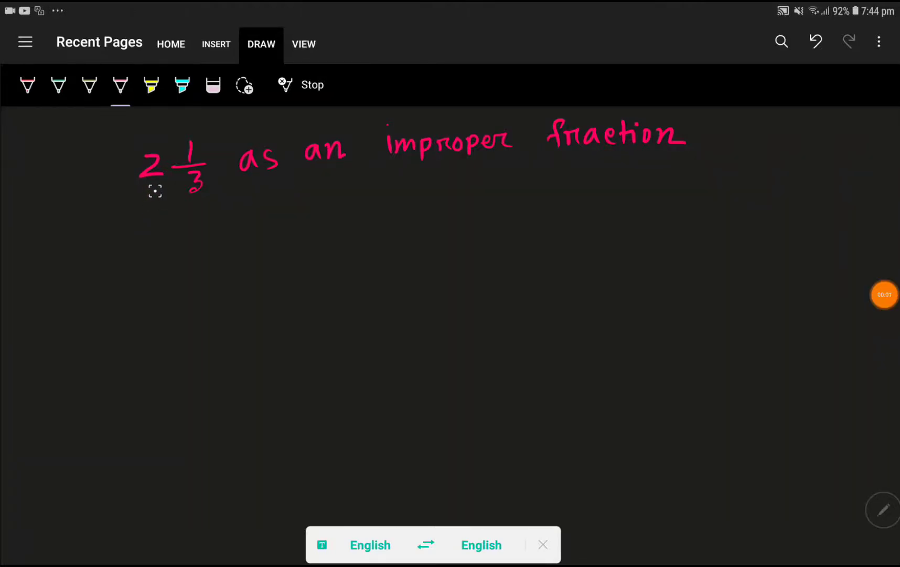
Complete the heading's denominator 3 and write 'mixed number' beneath 2 1/3 in pink.
drag(201, 184, 197, 191)
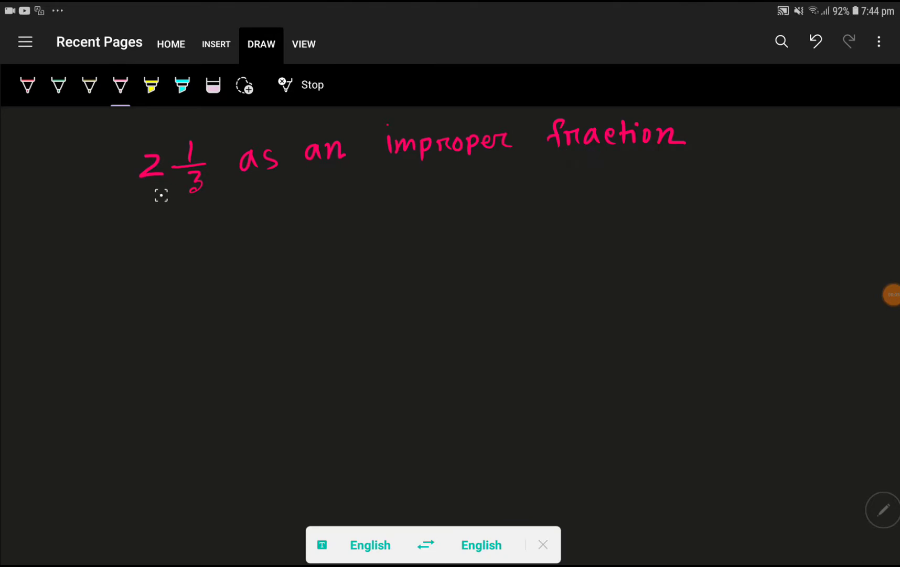
mouse_move(196, 182)
mouse_down()
mouse_move(358, 236)
mouse_move(425, 231)
mouse_up()
mouse_move(446, 203)
mouse_down()
mouse_move(439, 231)
mouse_move(621, 223)
mouse_up()
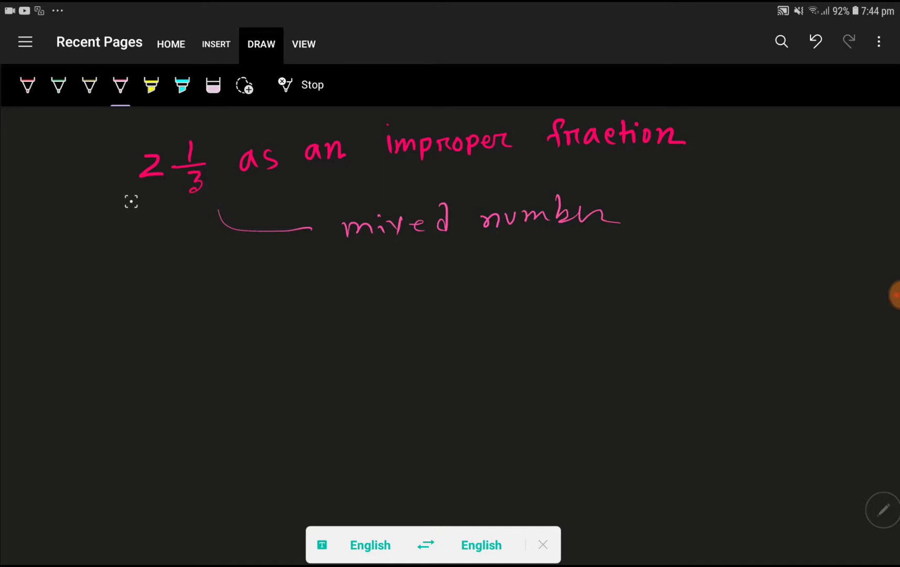
Circle 1/3 and 'mixed number' in yellow highlighter, arrowing the note toward the fraction.
click(151, 84)
mouse_move(183, 134)
mouse_down()
mouse_move(204, 194)
mouse_move(212, 151)
mouse_move(184, 126)
mouse_up()
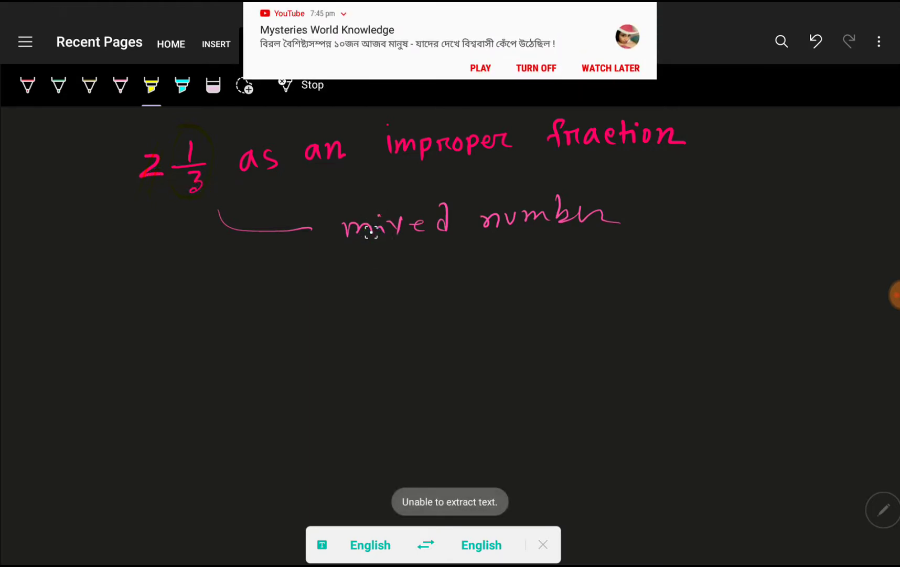
mouse_move(349, 248)
mouse_down()
mouse_move(619, 232)
mouse_move(626, 211)
mouse_move(584, 175)
mouse_move(332, 201)
mouse_move(352, 246)
mouse_up()
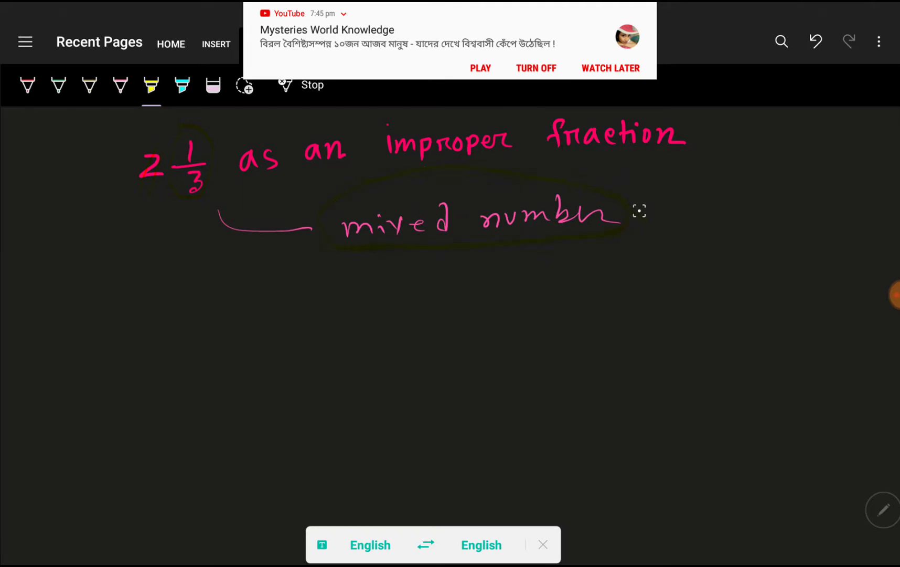
mouse_move(626, 211)
mouse_down()
mouse_move(675, 205)
mouse_move(647, 160)
mouse_up()
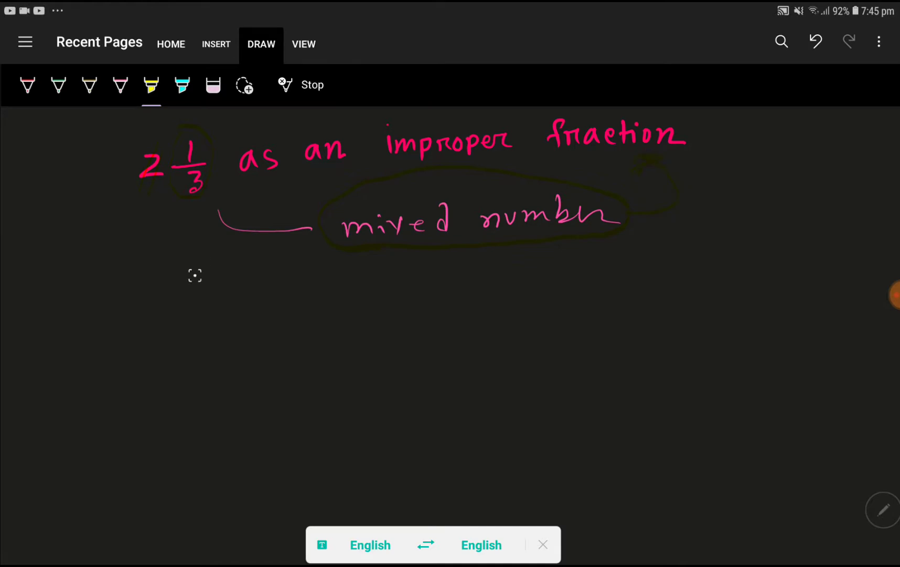
mouse_move(194, 285)
mouse_down()
mouse_move(225, 313)
mouse_move(227, 327)
mouse_up()
click(120, 84)
Rewrite 2 1/3 and write '= (2 × 3 + 1)/3' beneath it in pink.
mouse_move(267, 279)
mouse_down()
mouse_move(267, 306)
mouse_move(287, 311)
mouse_move(258, 345)
mouse_up()
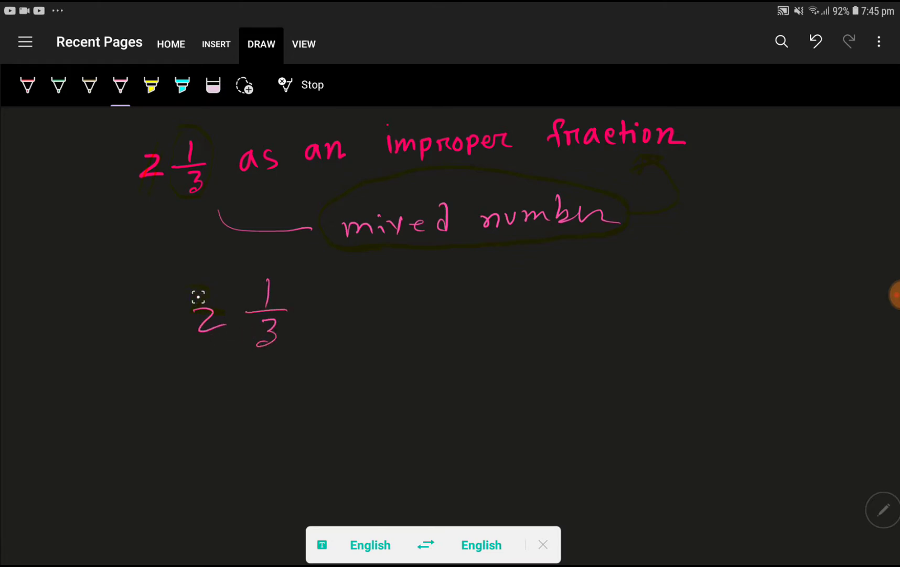
drag(132, 406, 158, 405)
drag(135, 418, 154, 417)
mouse_move(194, 380)
mouse_down()
mouse_move(211, 397)
mouse_move(233, 393)
mouse_up()
drag(232, 378, 221, 393)
mouse_move(246, 376)
mouse_down()
mouse_move(247, 397)
mouse_move(299, 378)
mouse_move(317, 384)
mouse_up()
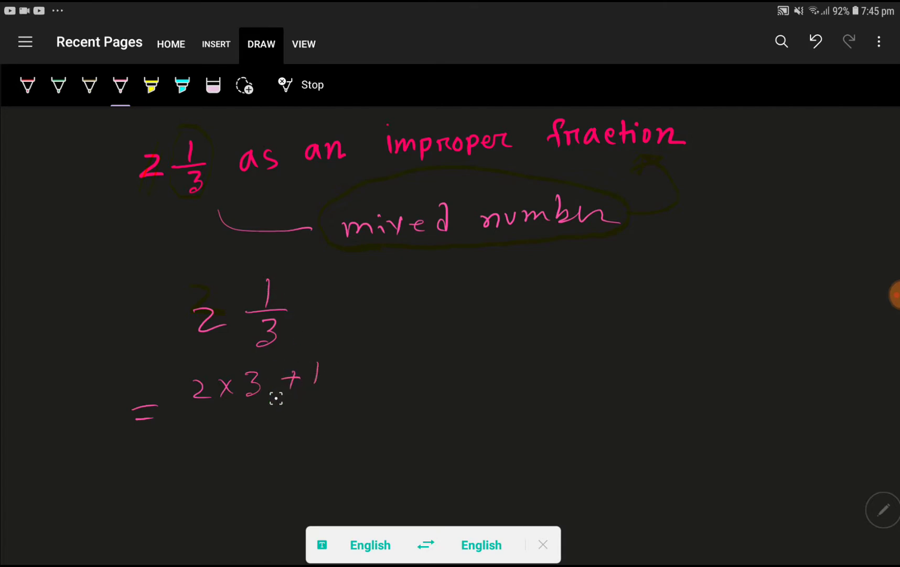
drag(180, 404, 315, 398)
mouse_move(270, 321)
mouse_down()
mouse_move(266, 341)
mouse_move(278, 336)
mouse_up()
drag(255, 407, 250, 435)
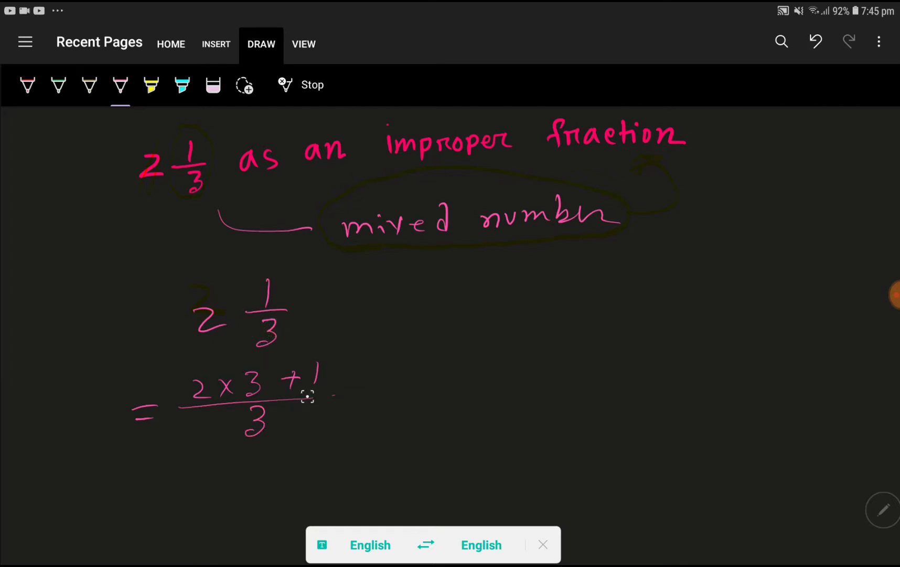
Scroll down and write the line '= (6 + 1)/3' under the first working line.
drag(479, 464, 473, 363)
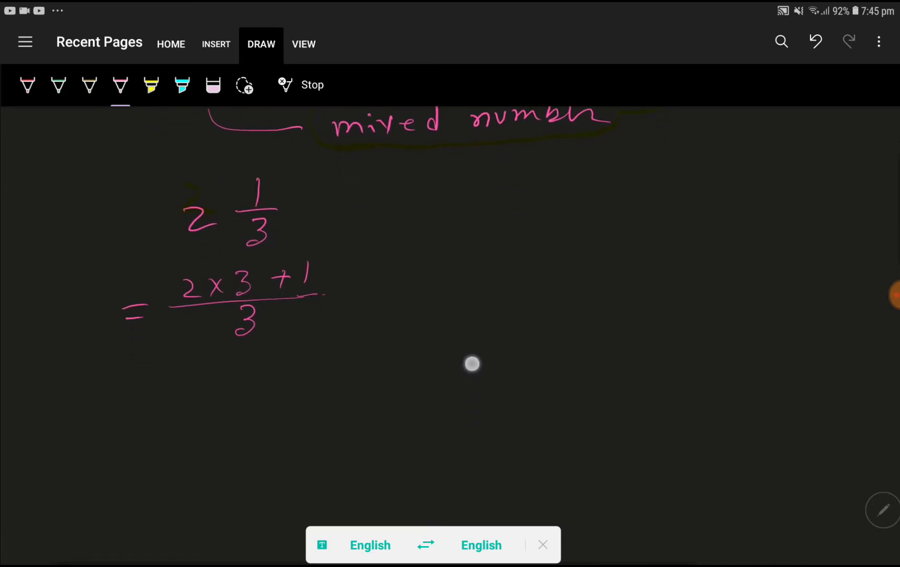
mouse_move(134, 403)
mouse_down()
mouse_move(166, 397)
mouse_move(163, 416)
mouse_up()
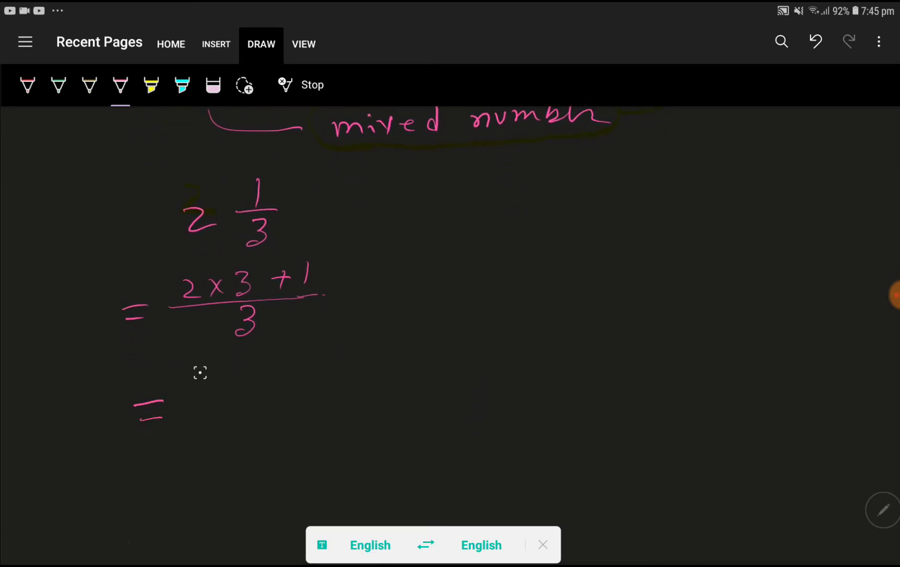
double_click(189, 288)
click(209, 377)
mouse_move(215, 371)
mouse_down()
mouse_move(207, 393)
mouse_move(248, 373)
mouse_up()
mouse_move(240, 364)
mouse_down()
mouse_move(238, 384)
mouse_move(256, 385)
mouse_up()
mouse_move(180, 403)
mouse_down()
mouse_move(258, 398)
mouse_move(219, 430)
mouse_up()
Write the final line '= 7/3'.
drag(151, 470, 183, 467)
drag(155, 480, 184, 476)
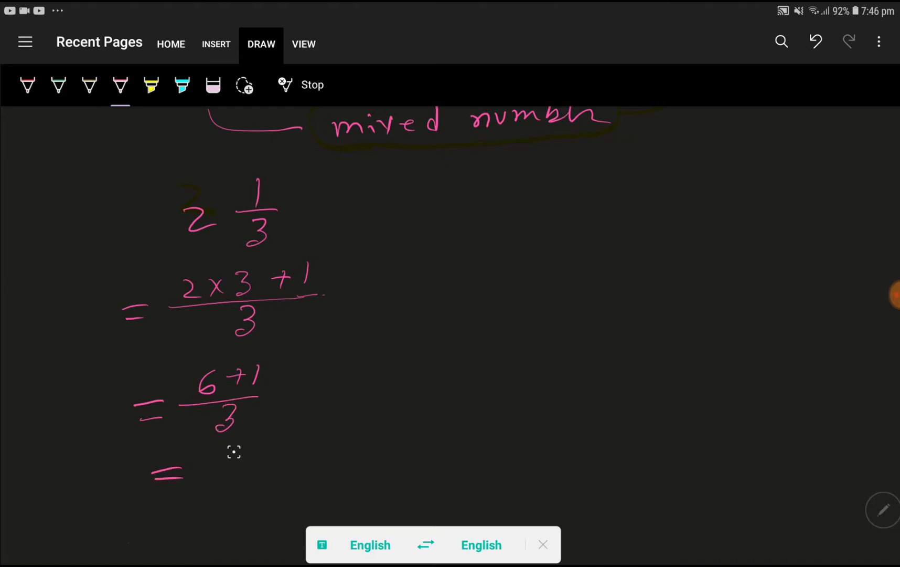
mouse_move(234, 444)
mouse_down()
mouse_move(242, 468)
mouse_move(259, 457)
mouse_up()
mouse_move(213, 476)
mouse_down()
mouse_move(265, 473)
mouse_move(227, 509)
mouse_up()
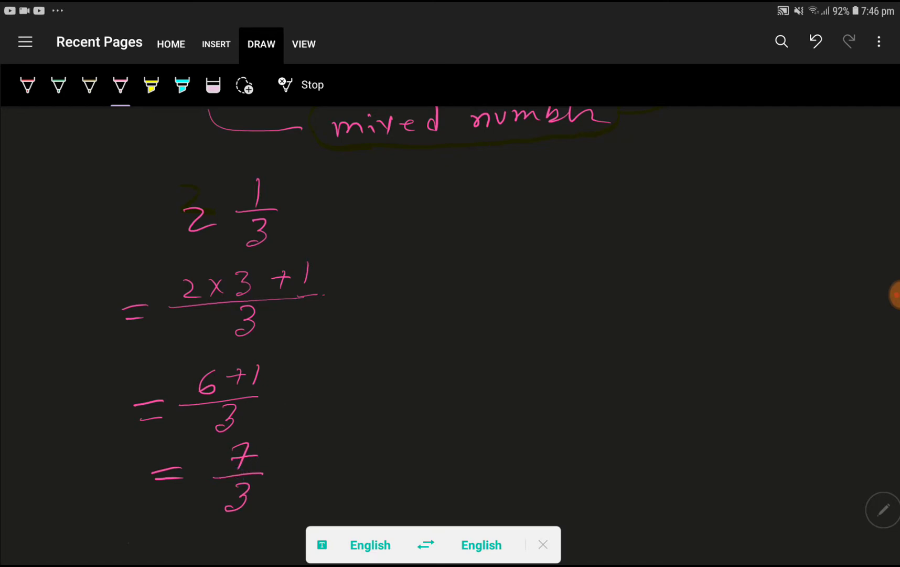
Write '7 > 3' beside the (6 + 1)/3 line and circle it.
drag(258, 429, 270, 443)
drag(317, 397, 335, 436)
drag(372, 397, 368, 427)
drag(380, 373, 394, 380)
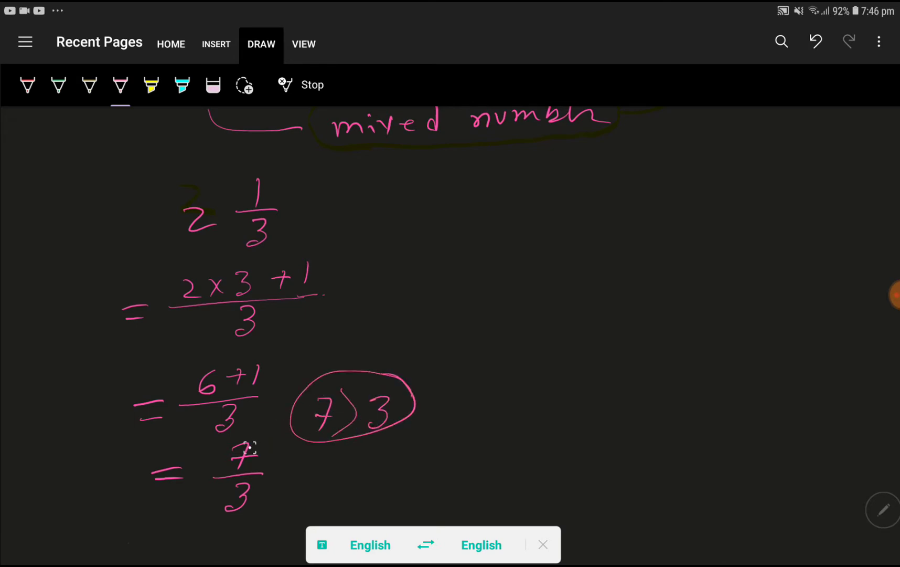
Touch up the 7 of 7/3, then label it 'Ans' and underline the label.
drag(248, 447, 254, 457)
mouse_move(289, 470)
mouse_down()
mouse_move(340, 470)
mouse_move(349, 481)
mouse_up()
drag(282, 486, 357, 482)
scroll(267, 404, down, 3)
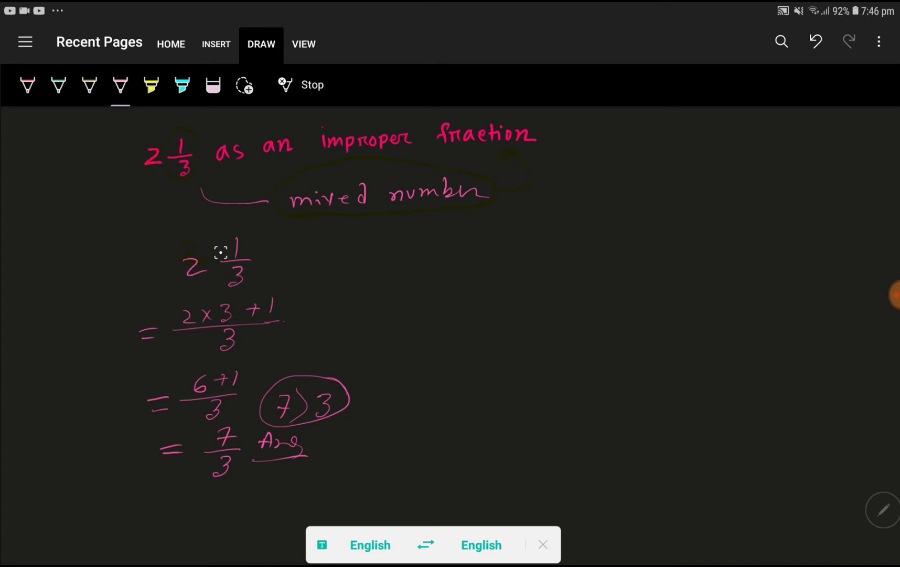
Zoom out to show the full solution from heading to underlined Ans.
drag(259, 298, 270, 310)
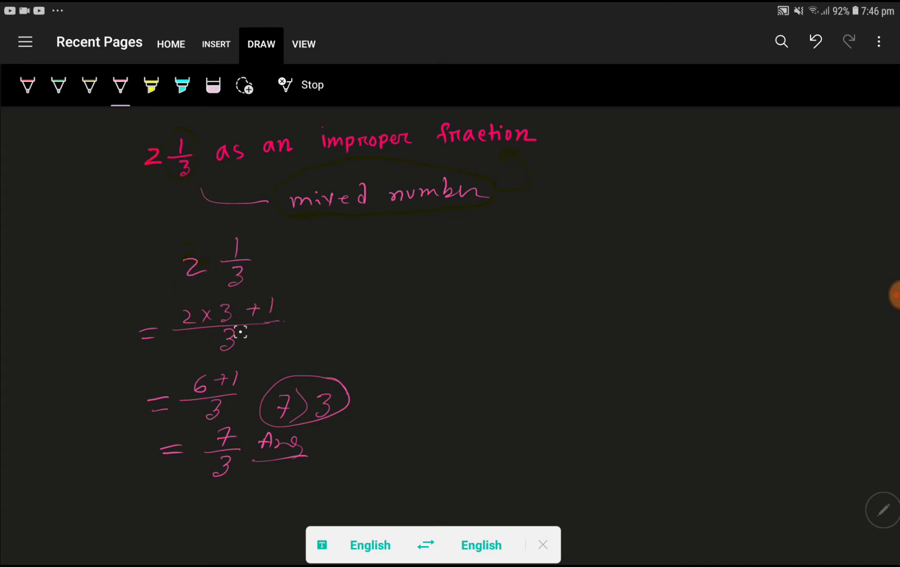